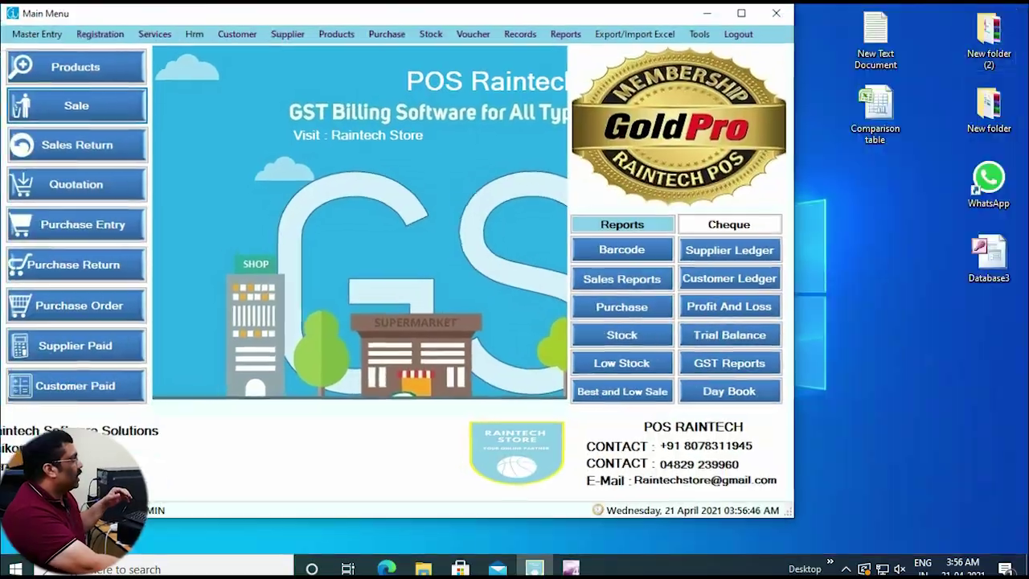
Step: Open Device Manager from the computer's system properties on the desktop
{"action": "key", "text": "super+d"}
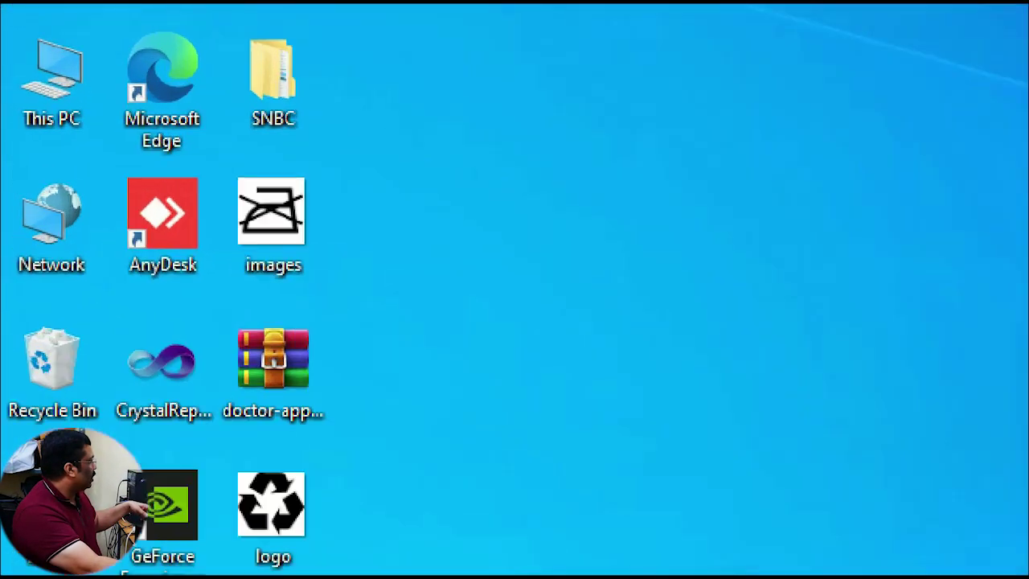
{"action": "left_click_drag", "start_coordinate": [3, 144], "coordinate": [102, 277]}
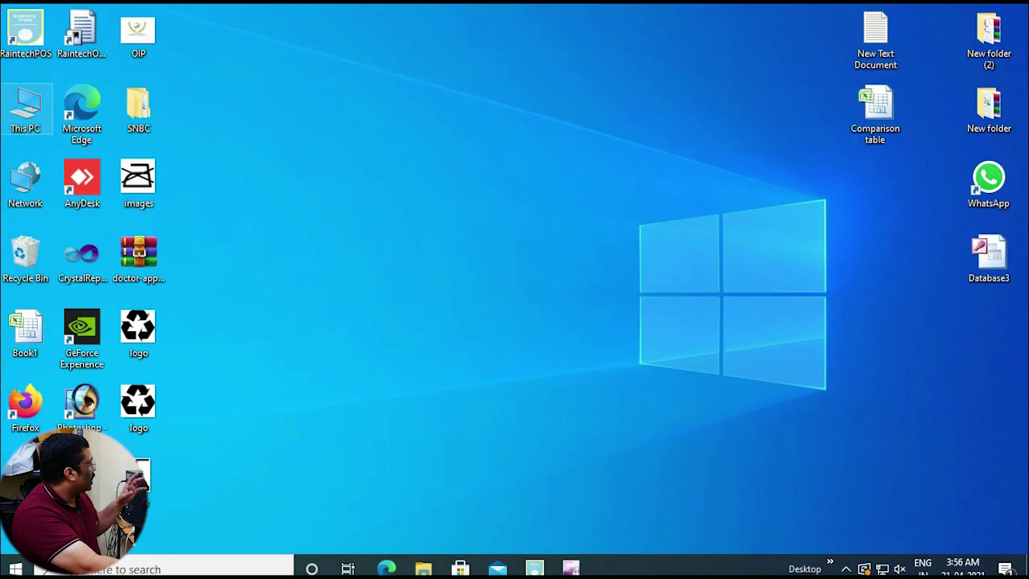
{"action": "right_click", "coordinate": [67, 206]}
{"action": "left_click", "coordinate": [78, 283]}
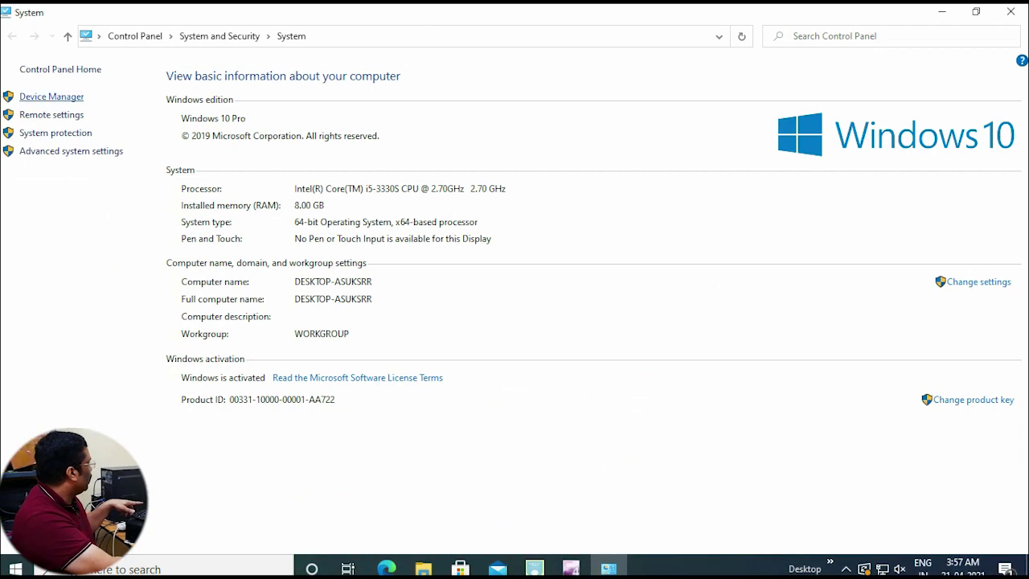
{"action": "left_click", "coordinate": [52, 96]}
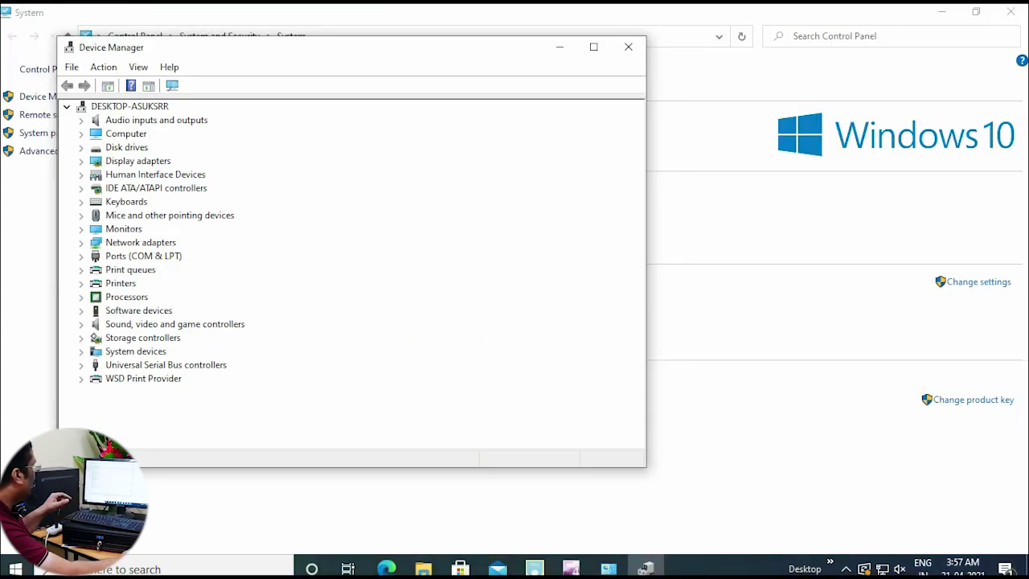
Step: Look up the USB-serial device's COM port under Ports (COM & LPT), and return to the billing software's main menu
{"action": "left_click", "coordinate": [143, 256]}
{"action": "left_click", "coordinate": [80, 256]}
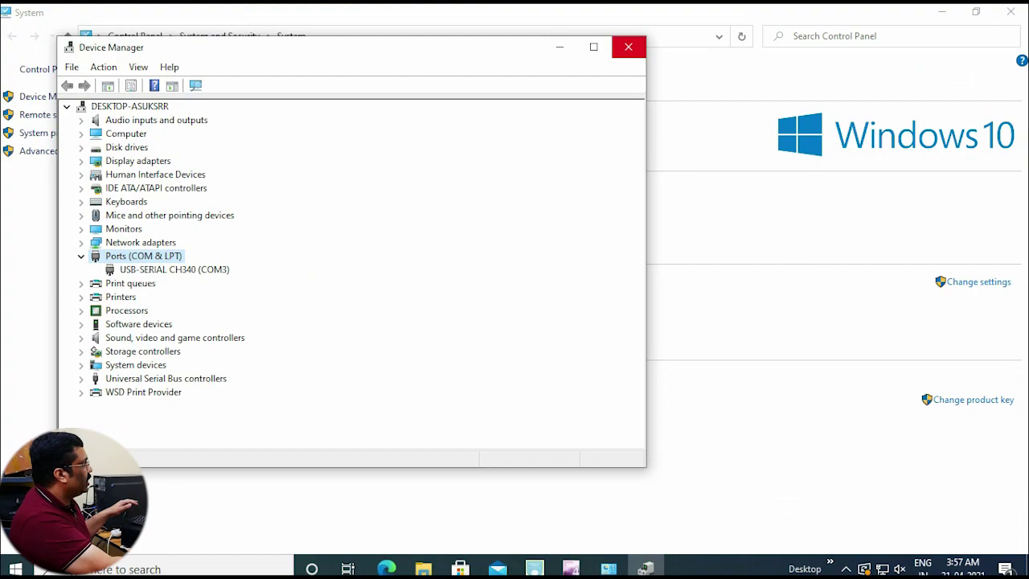
{"action": "key", "text": "alt+F4"}
{"action": "key", "text": "alt+F4"}
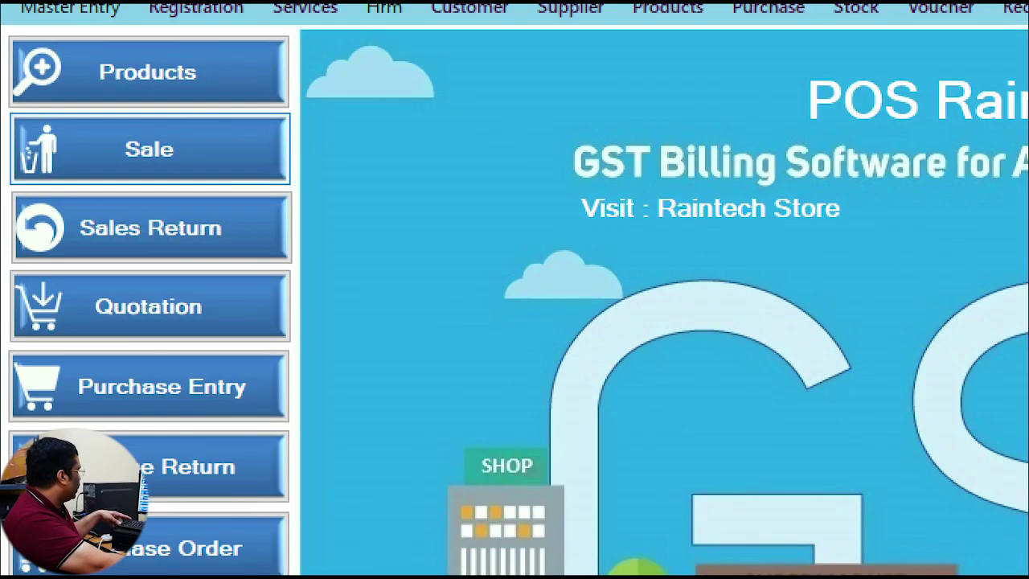
Step: Open the printer settings from the sale form's bill templates and delete the existing EPSON TM-T82 ReceiptSA4 entry
{"action": "left_click", "coordinate": [239, 177]}
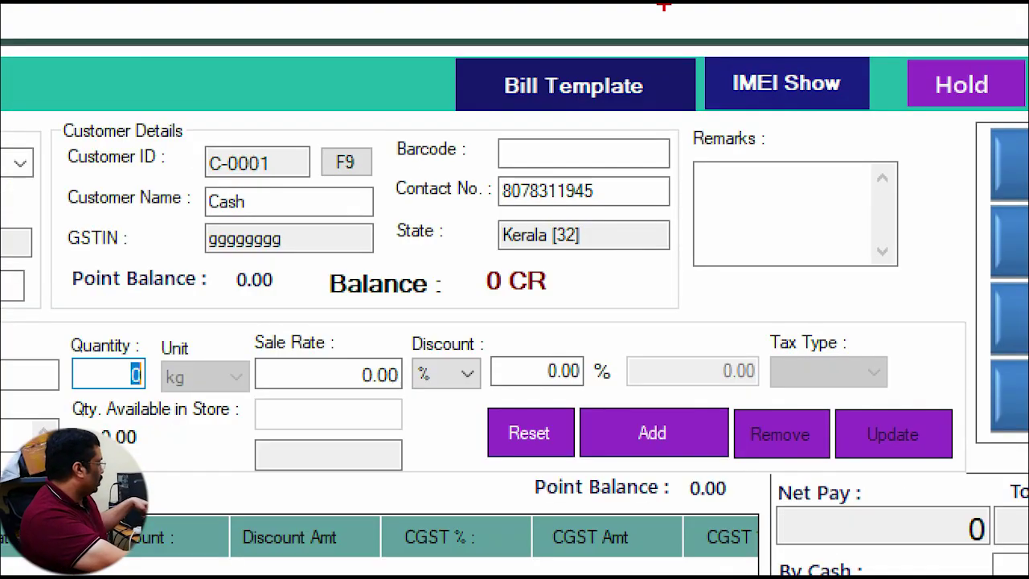
{"action": "left_click", "coordinate": [574, 85]}
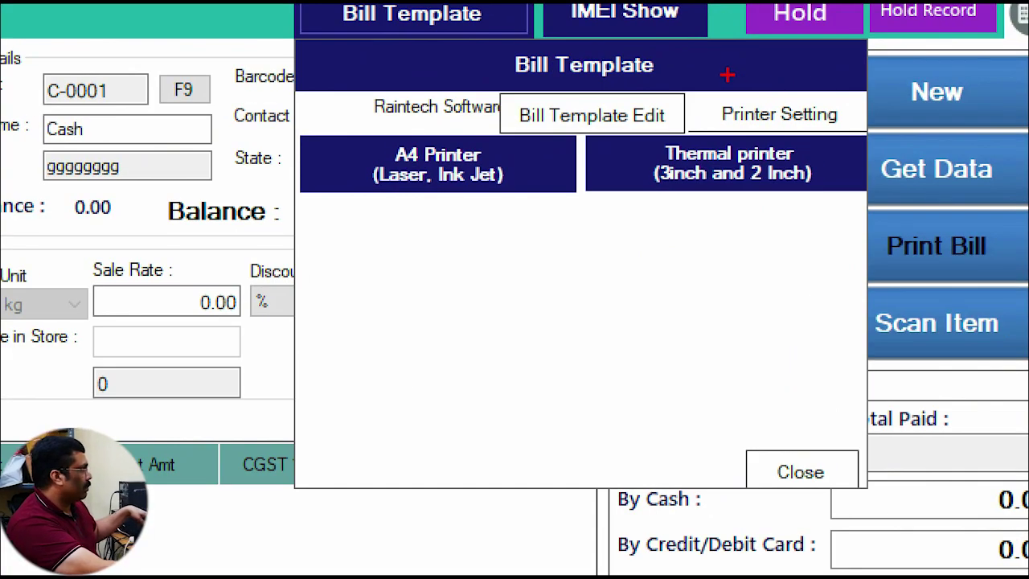
{"action": "left_click", "coordinate": [780, 114]}
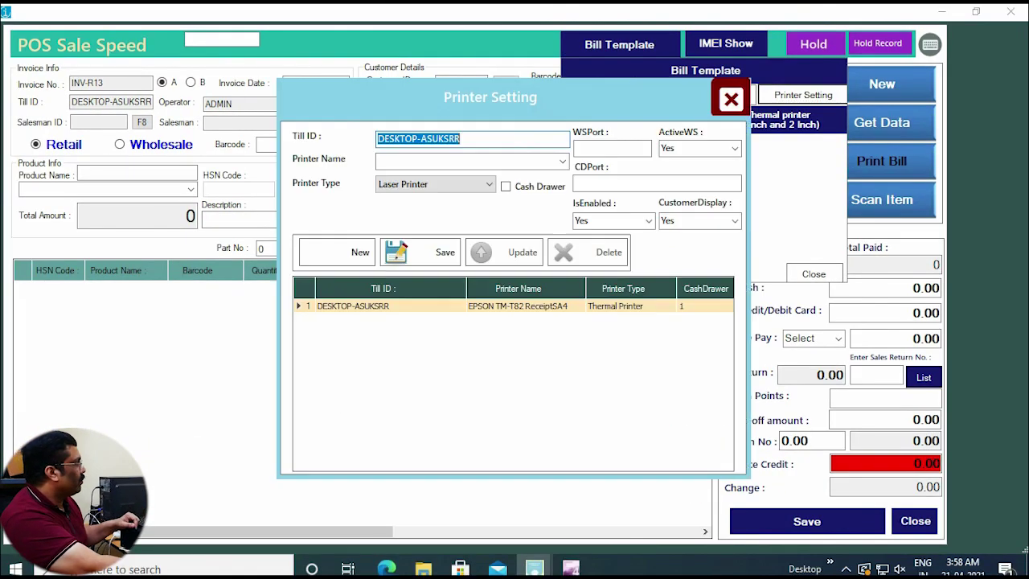
{"action": "left_click", "coordinate": [588, 251]}
{"action": "left_click", "coordinate": [526, 337]}
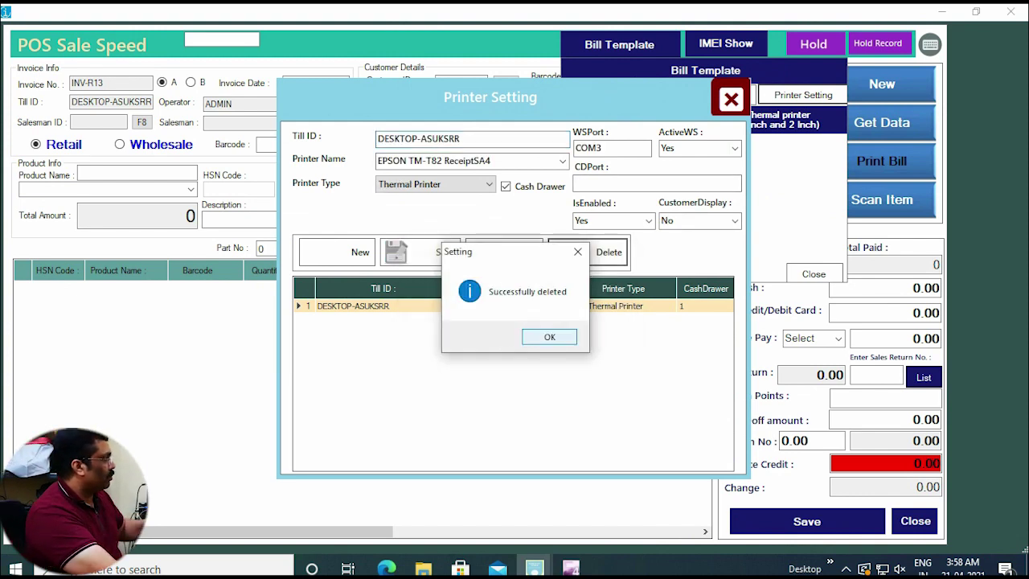
{"action": "key", "text": "Return"}
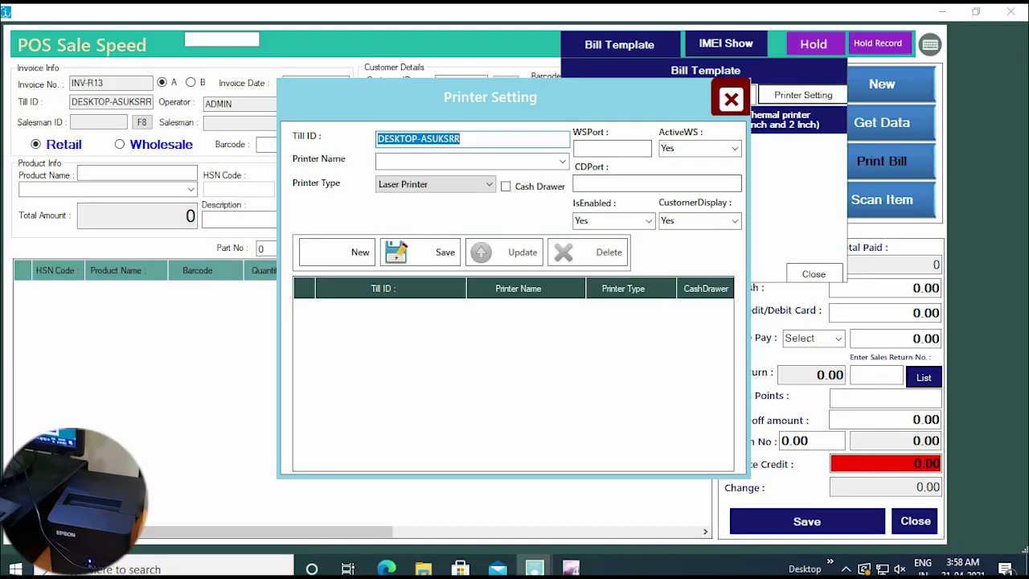
Step: Set the printer name to EPSON TM-T82 ReceiptSA4 and the printer type to Thermal Printer for this till
{"action": "left_click", "coordinate": [562, 161]}
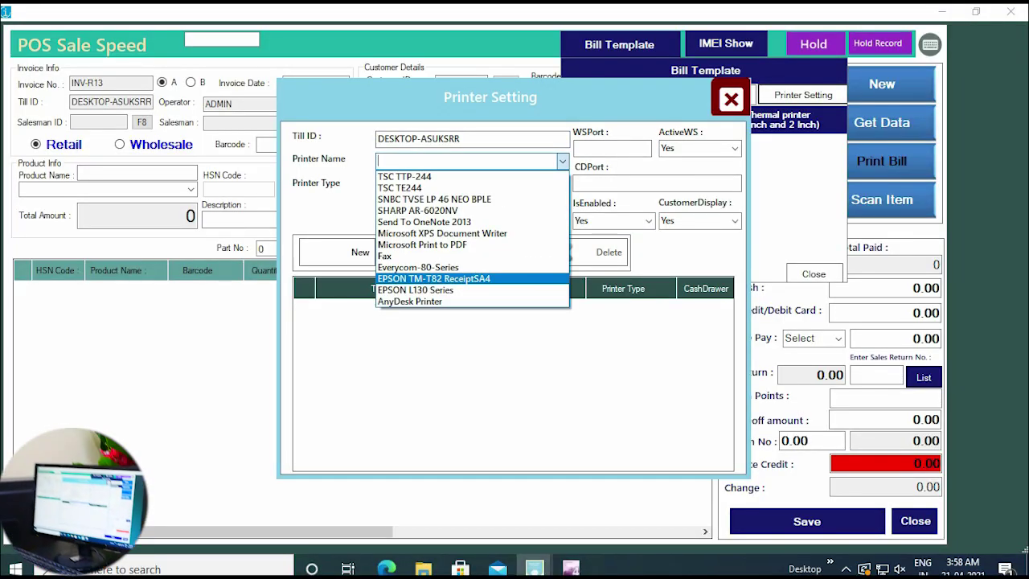
{"action": "key", "text": "Return"}
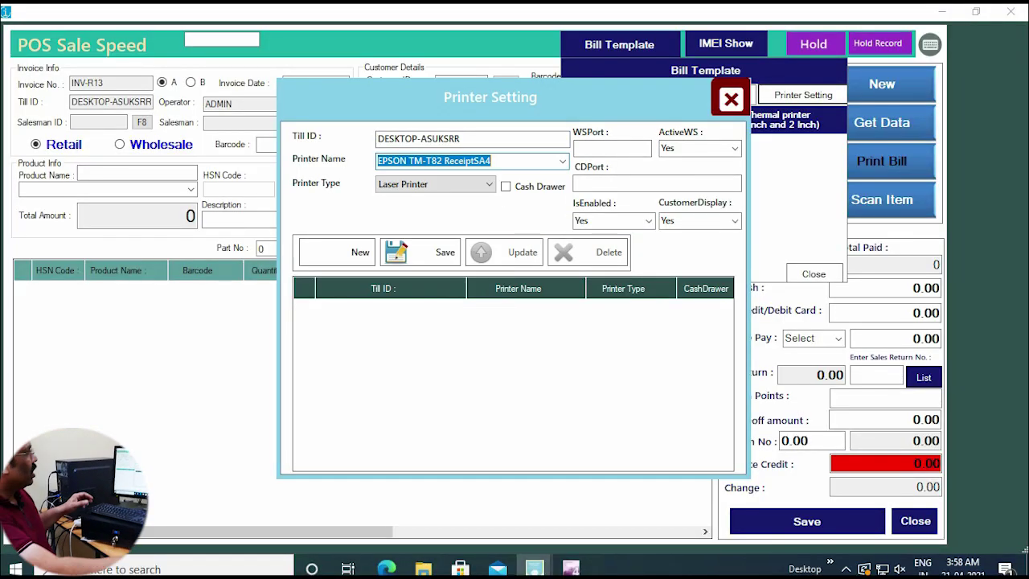
{"action": "key", "text": "Tab"}
{"action": "key", "text": "alt+Down"}
{"action": "key", "text": "Down"}
{"action": "key", "text": "Return"}
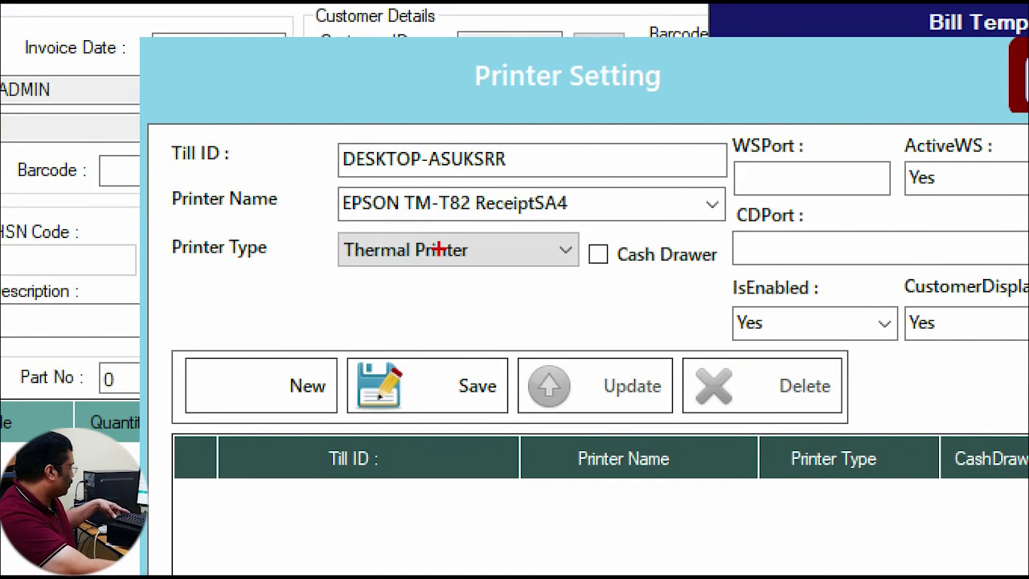
{"action": "left_click_drag", "start_coordinate": [334, 125], "coordinate": [498, 180]}
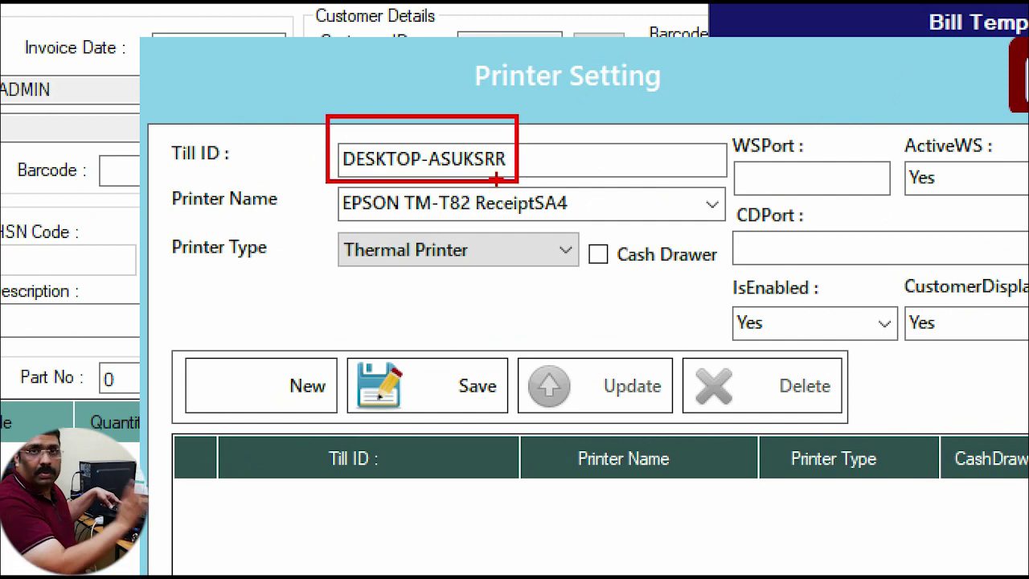
{"action": "mouse_move", "coordinate": [320, 190]}
{"action": "left_mouse_down"}
{"action": "mouse_move", "coordinate": [391, 214]}
{"action": "mouse_move", "coordinate": [426, 276]}
{"action": "left_mouse_up"}
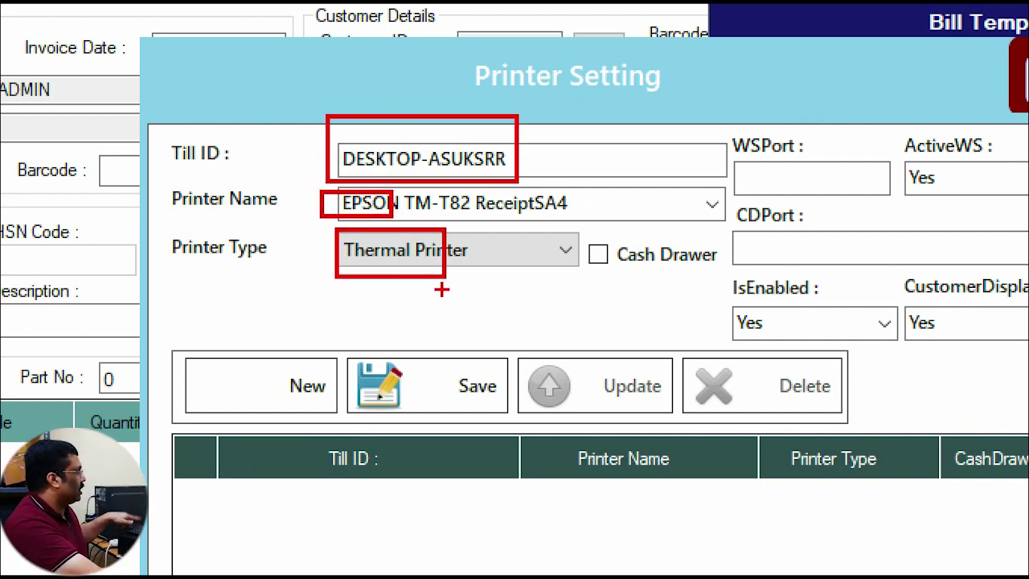
{"action": "key", "text": "Escape"}
{"action": "key", "text": "ctrl+1"}
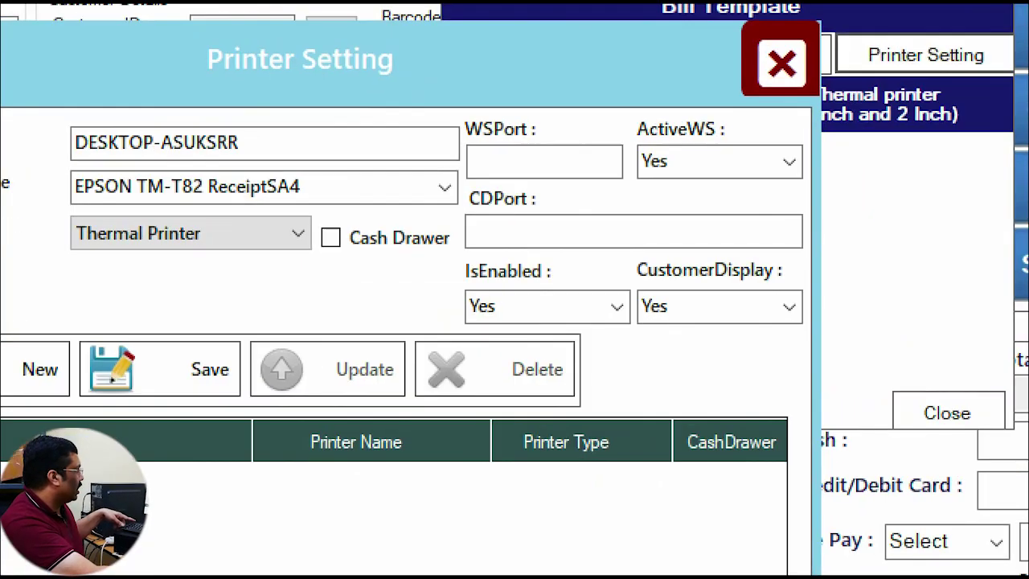
{"action": "left_click_drag", "start_coordinate": [371, 110], "coordinate": [756, 247]}
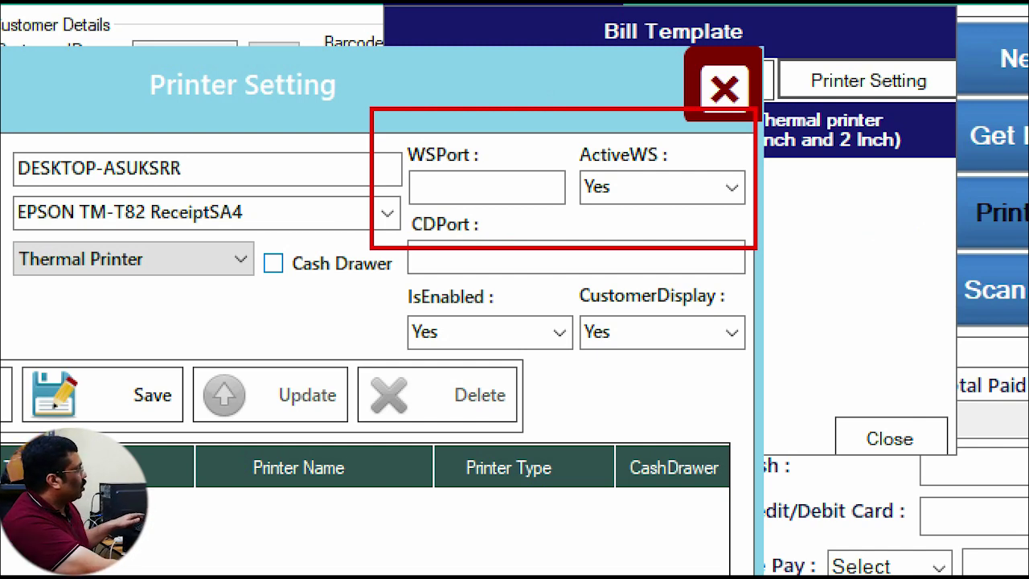
{"action": "key", "text": "Escape"}
Step: Set ActiveWS to Yes and WSPort to COM3 for the weighing scale, and save the printer entry
{"action": "left_click", "coordinate": [734, 148]}
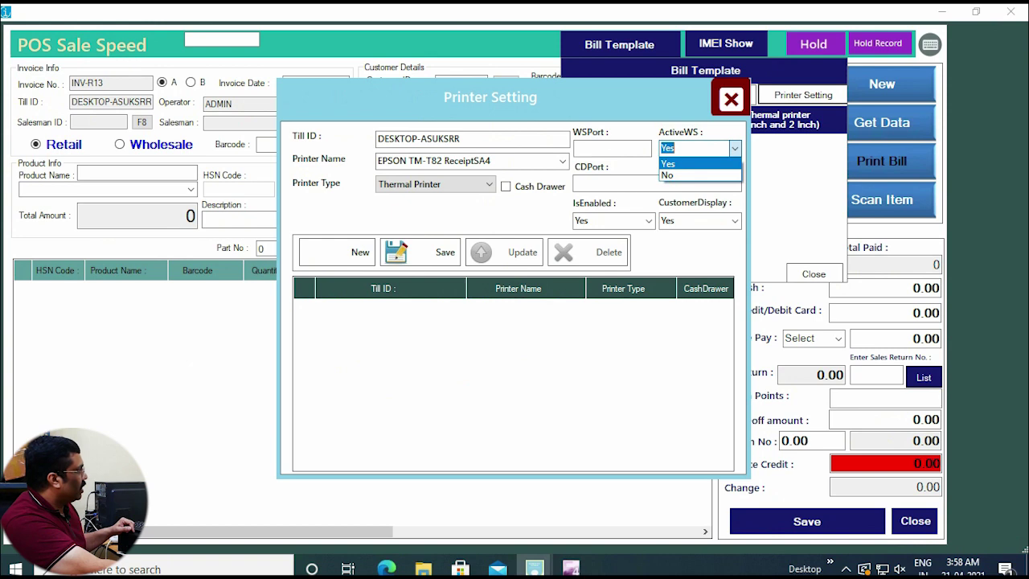
{"action": "key", "text": "Return"}
{"action": "left_click", "coordinate": [611, 148]}
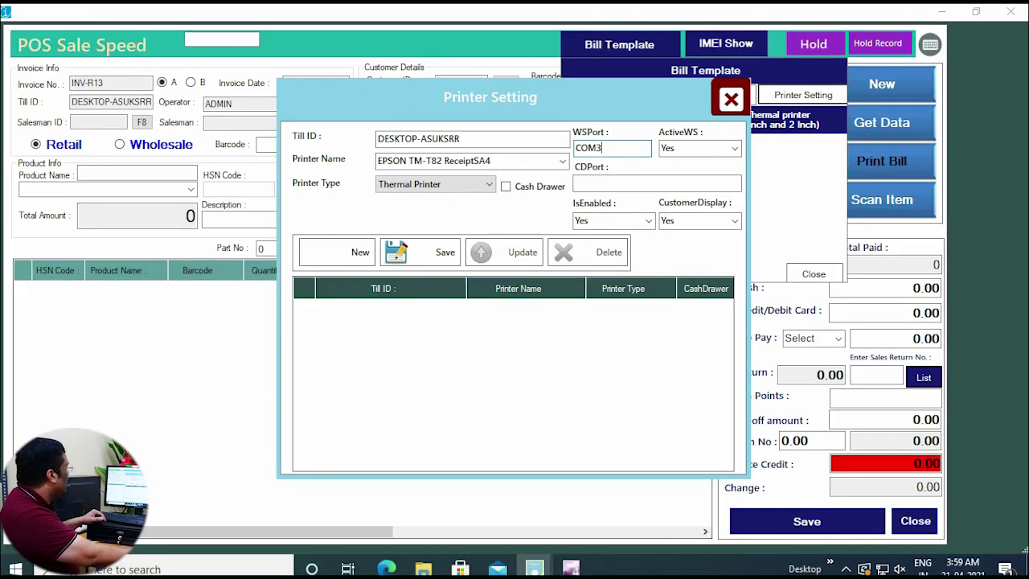
{"action": "left_click", "coordinate": [419, 252]}
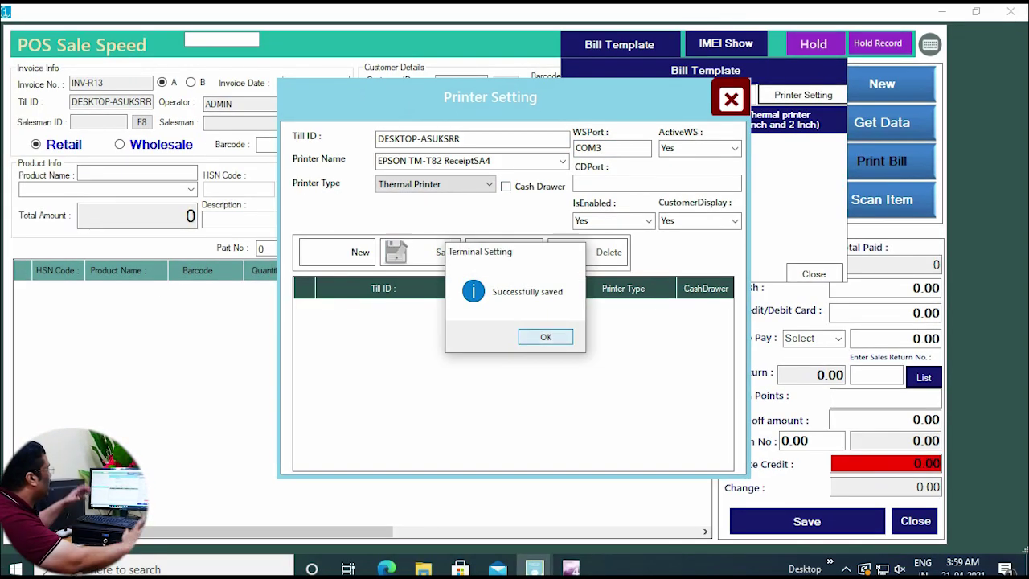
{"action": "left_click", "coordinate": [542, 336]}
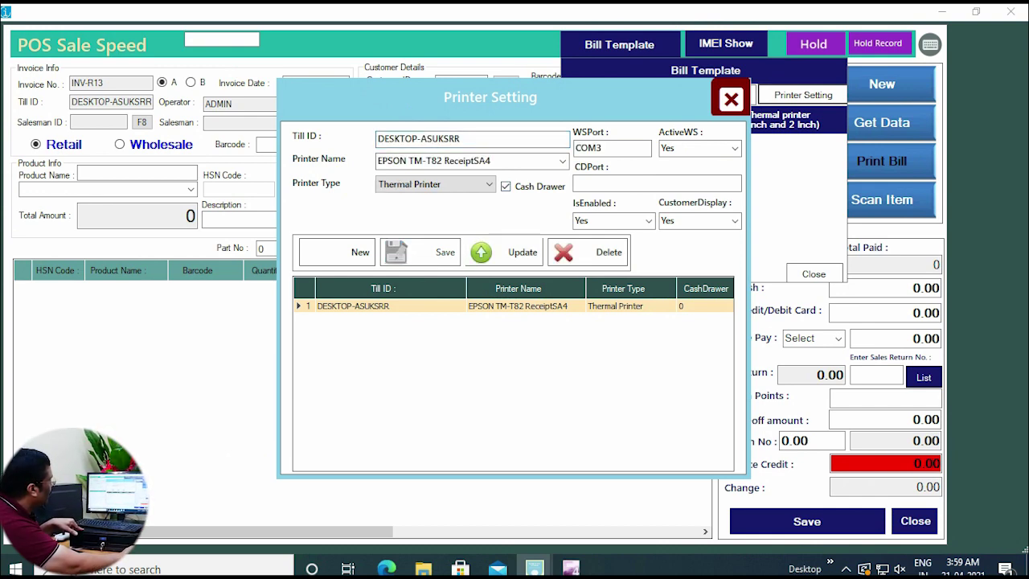
Step: Update the saved printer entry with the cash drawer enabled and CustomerDisplay set to No
{"action": "left_click", "coordinate": [507, 251]}
{"action": "left_click", "coordinate": [550, 341]}
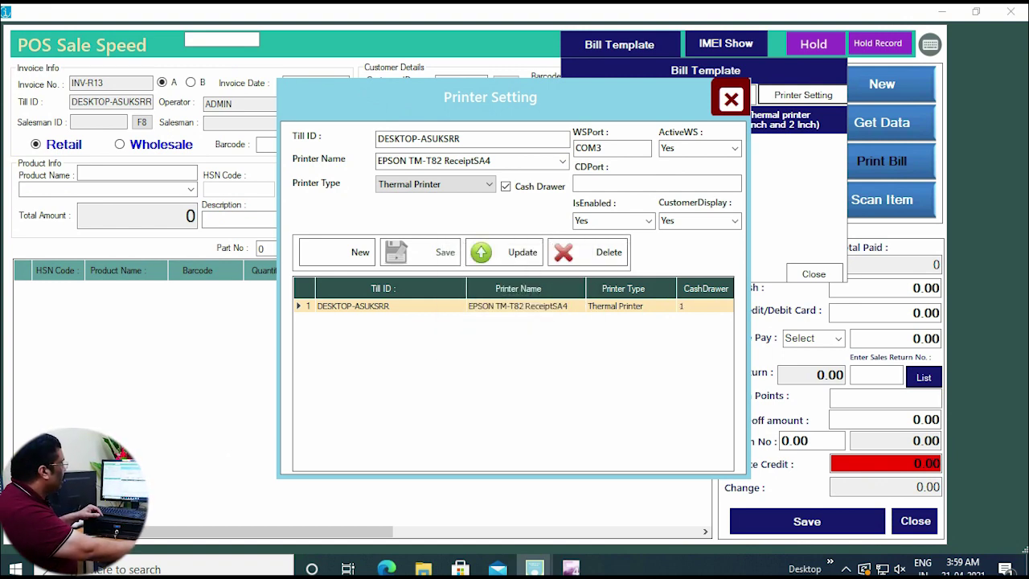
{"action": "left_click", "coordinate": [735, 221]}
{"action": "left_click", "coordinate": [696, 247]}
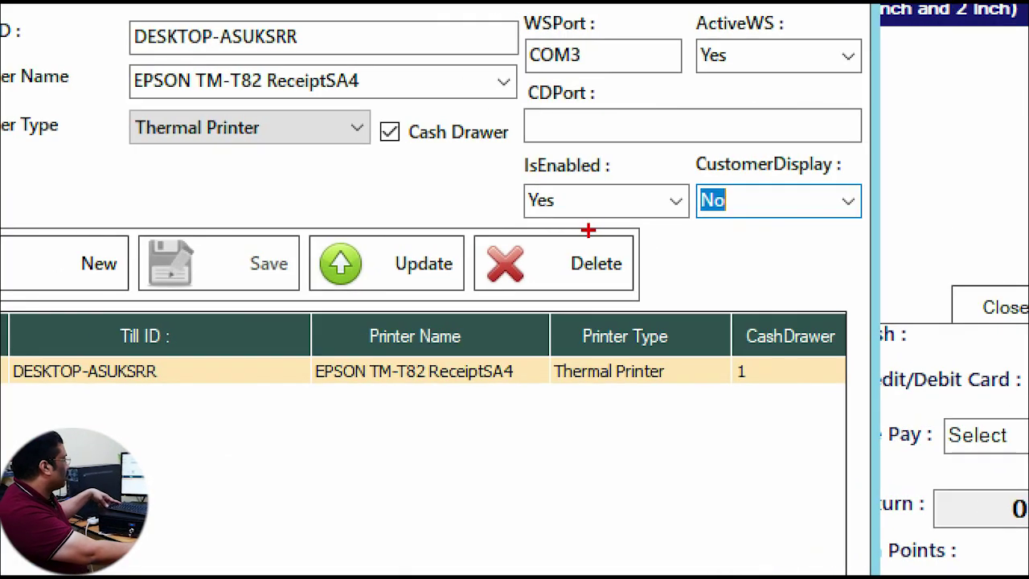
{"action": "left_click_drag", "start_coordinate": [500, 120], "coordinate": [892, 238]}
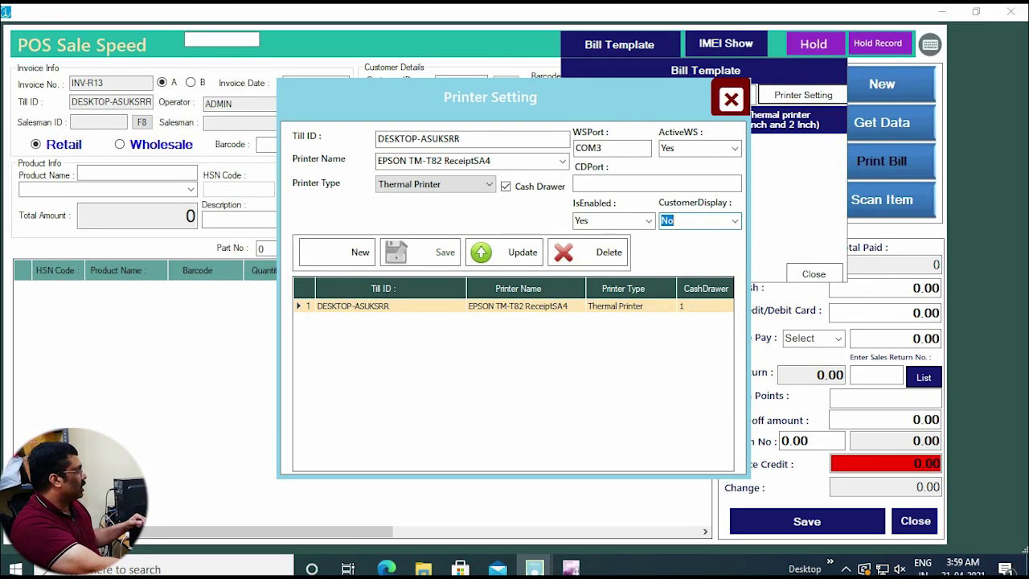
{"action": "left_click", "coordinate": [505, 252]}
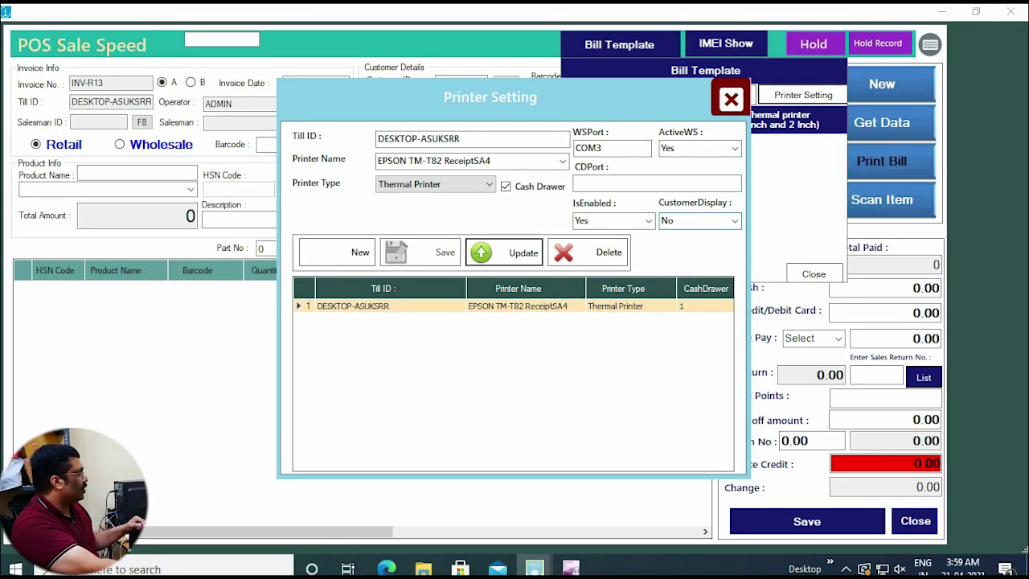
{"action": "left_click", "coordinate": [553, 336]}
Step: Close the printer settings and the sale form, and reopen the sale form to load the weighing scale connection
{"action": "left_click", "coordinate": [731, 99]}
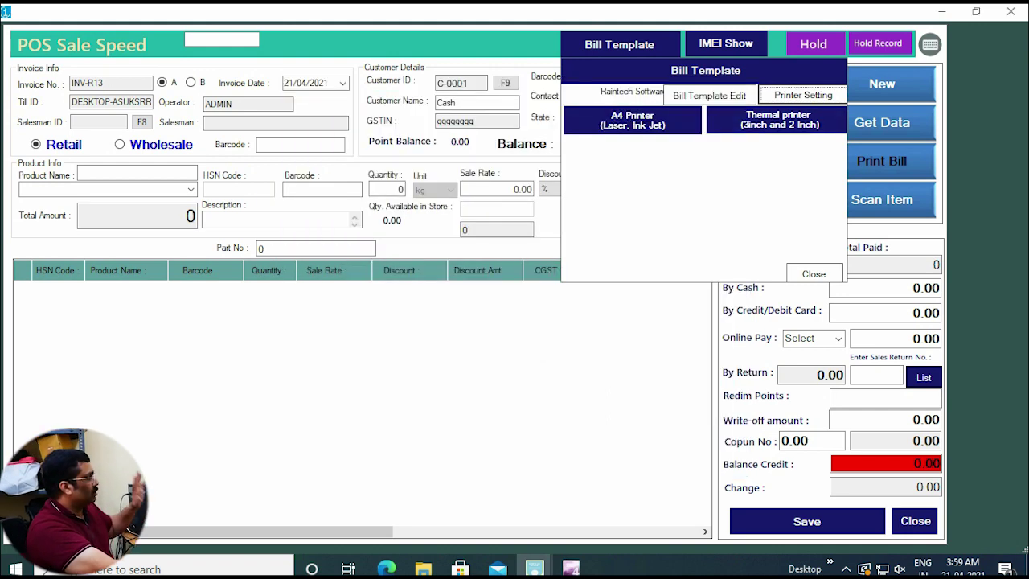
{"action": "left_click", "coordinate": [814, 274]}
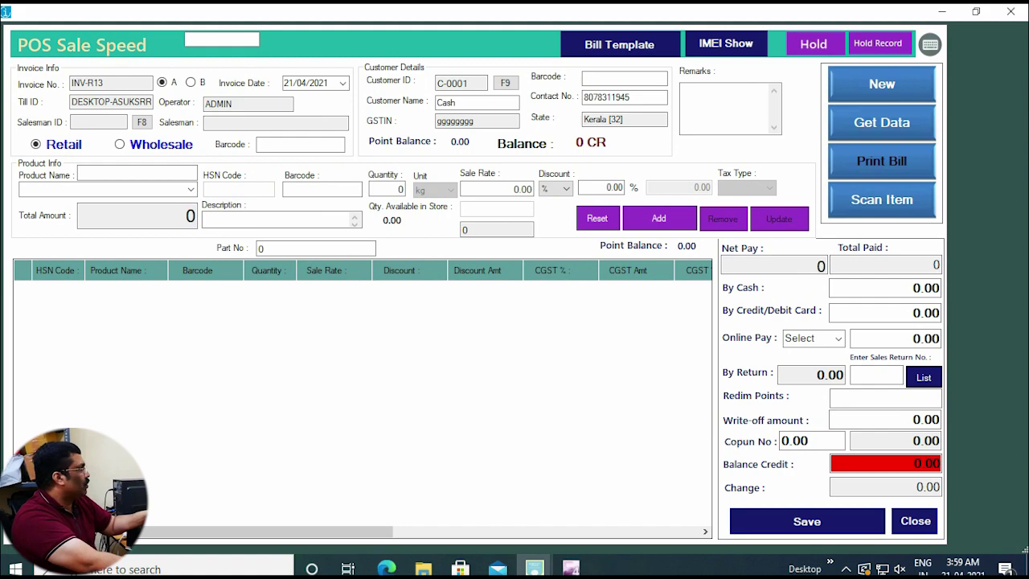
{"action": "left_click", "coordinate": [1011, 12]}
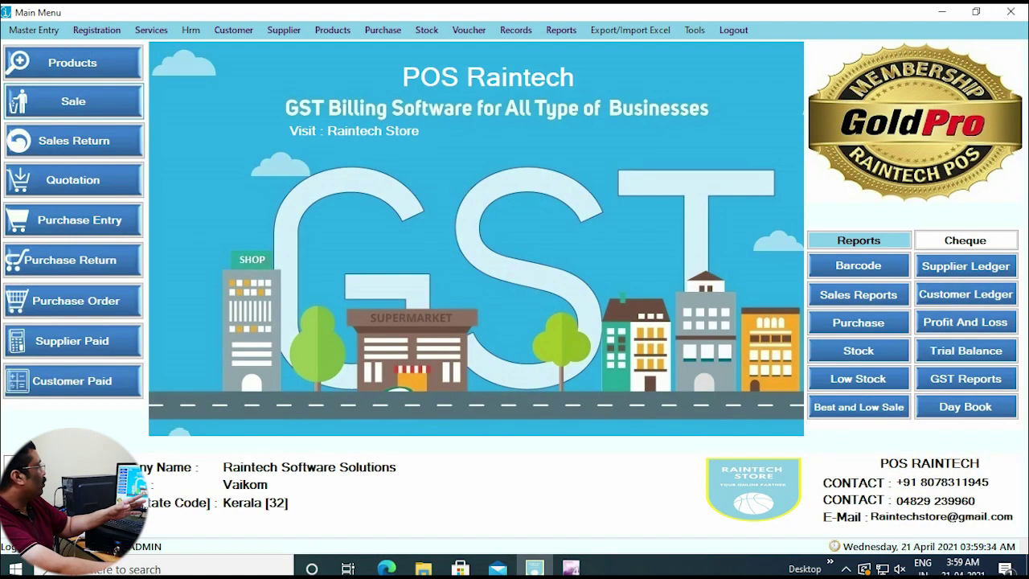
{"action": "key", "text": "Return"}
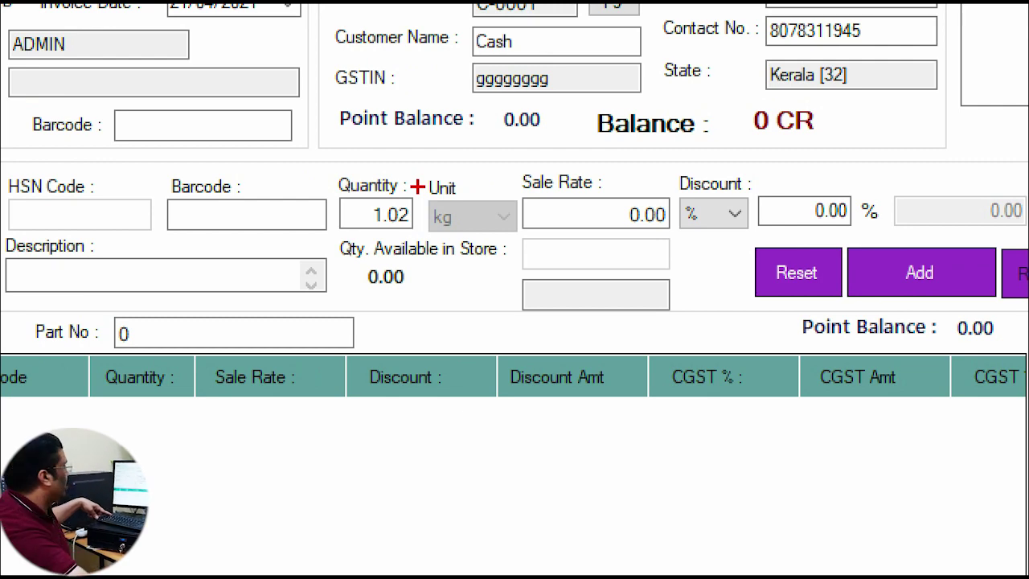
{"action": "mouse_move", "coordinate": [338, 173]}
{"action": "left_mouse_down"}
{"action": "mouse_move", "coordinate": [398, 203]}
{"action": "mouse_move", "coordinate": [422, 228]}
{"action": "left_mouse_up"}
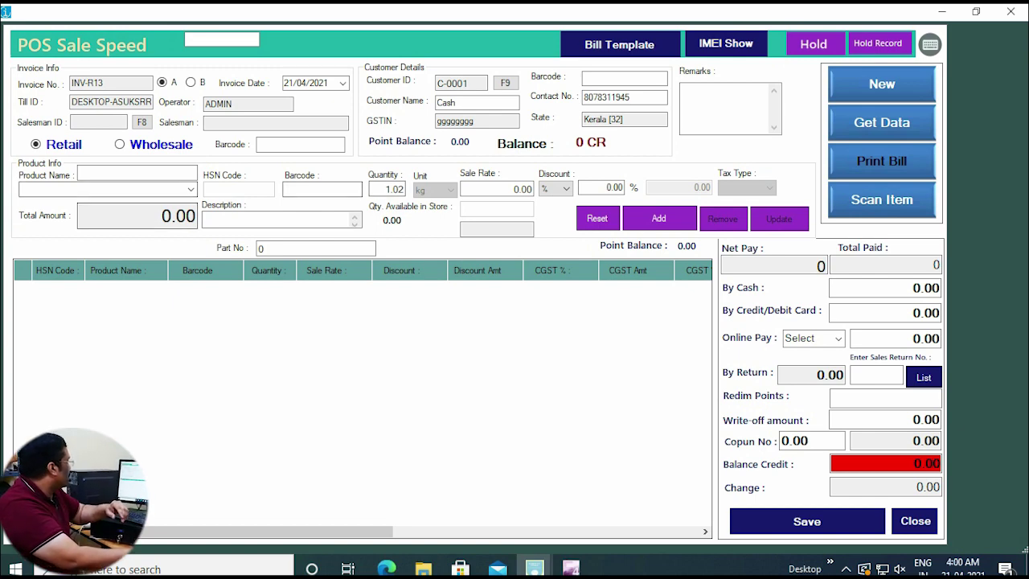
Step: Add the product BISKET to the bill using the quantity read from the weighing scale
{"action": "left_click", "coordinate": [190, 189]}
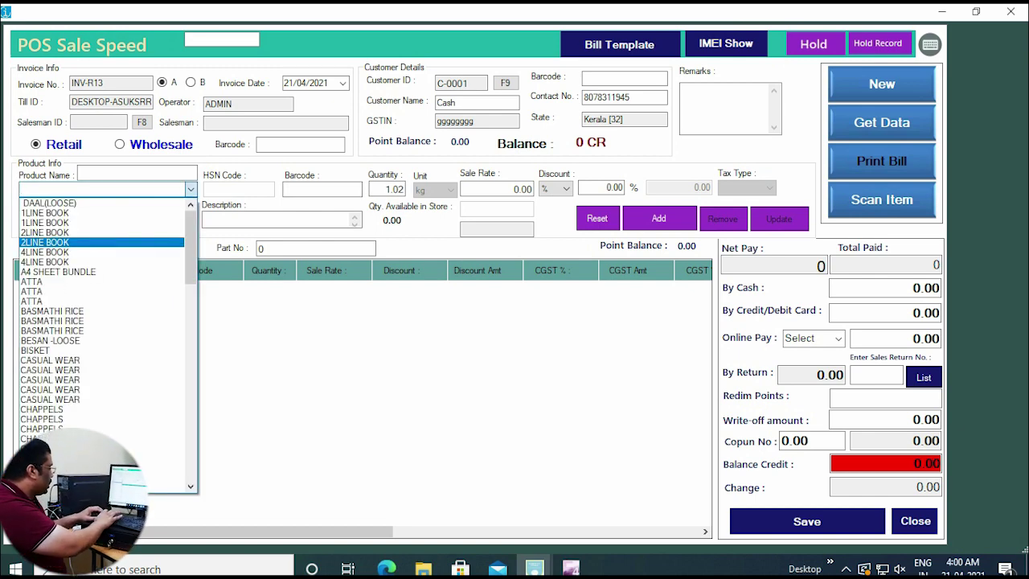
{"action": "type", "text": "BISKET"}
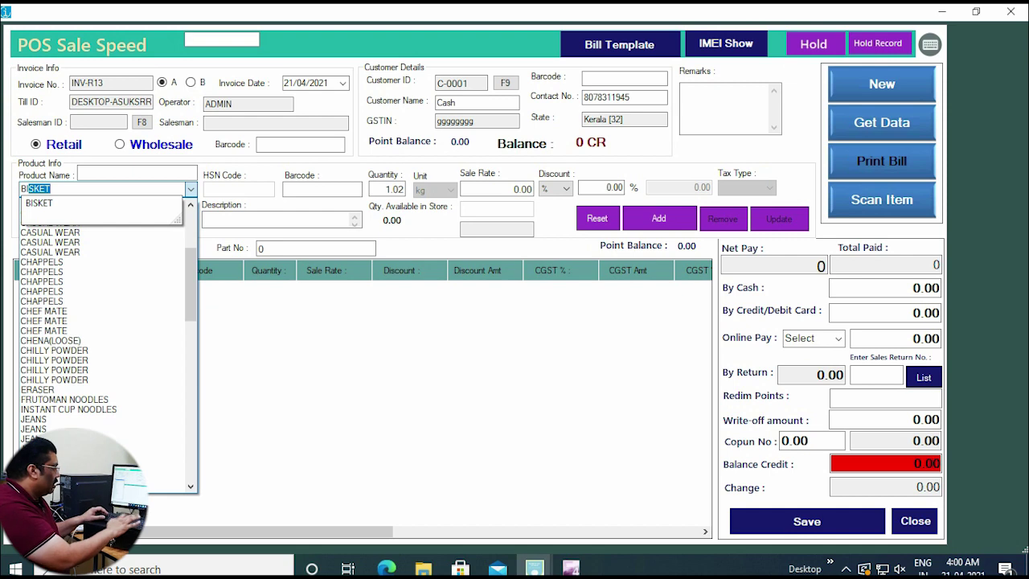
{"action": "key", "text": "Down"}
{"action": "key", "text": "Return"}
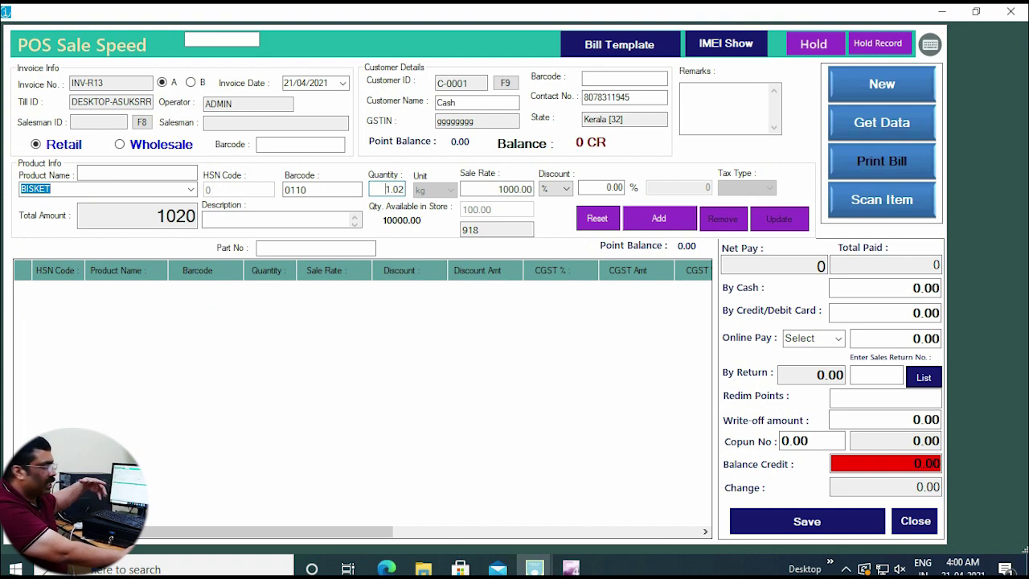
{"action": "key", "text": "Return"}
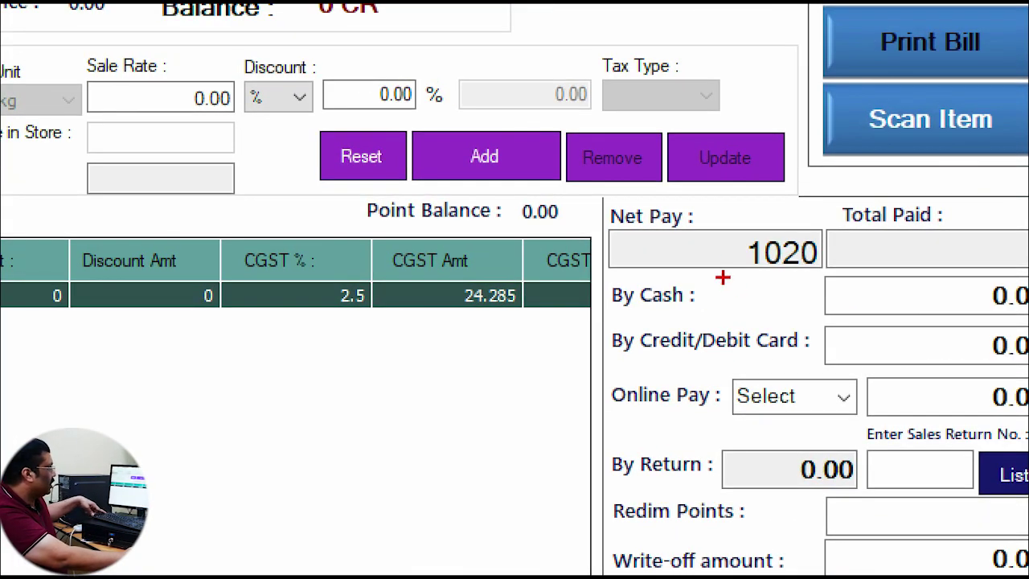
Step: Enter a cash payment of 1020 for the BISKET bill and confirm starting a new bill
{"action": "mouse_move", "coordinate": [708, 216]}
{"action": "left_mouse_down"}
{"action": "mouse_move", "coordinate": [809, 278]}
{"action": "mouse_move", "coordinate": [837, 281]}
{"action": "left_mouse_up"}
{"action": "left_click", "coordinate": [913, 288]}
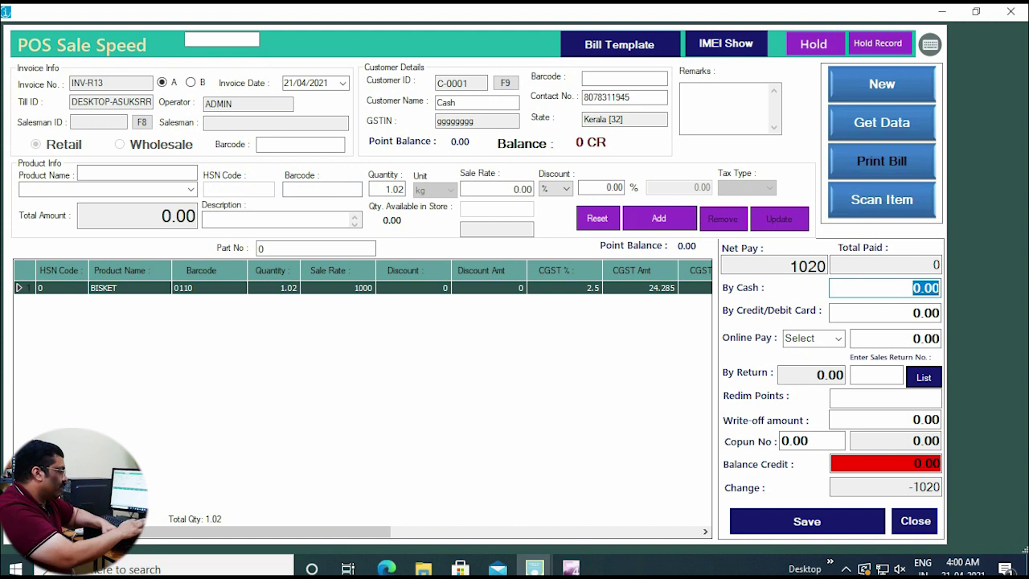
{"action": "type", "text": "1020"}
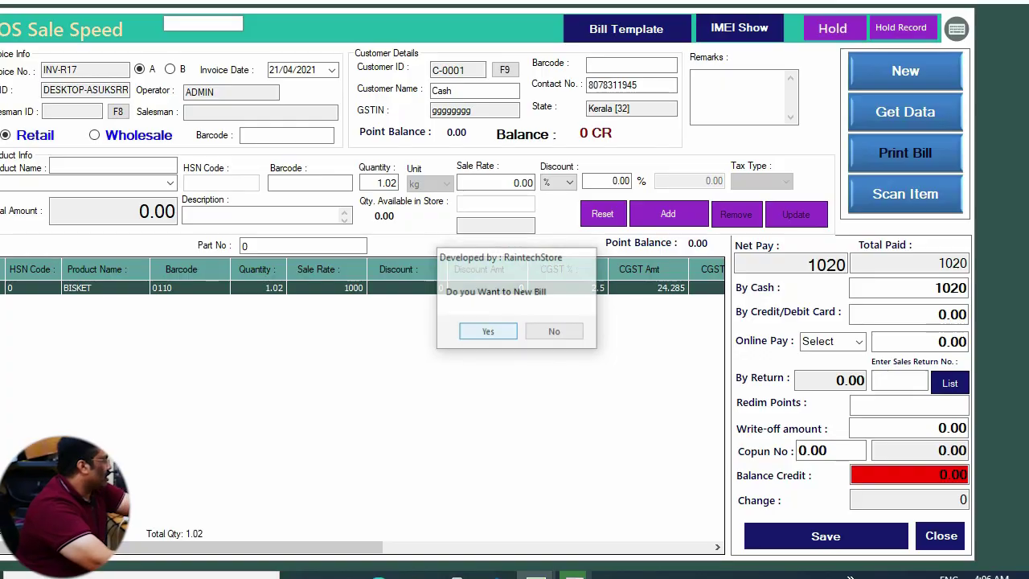
{"action": "key", "text": "Return"}
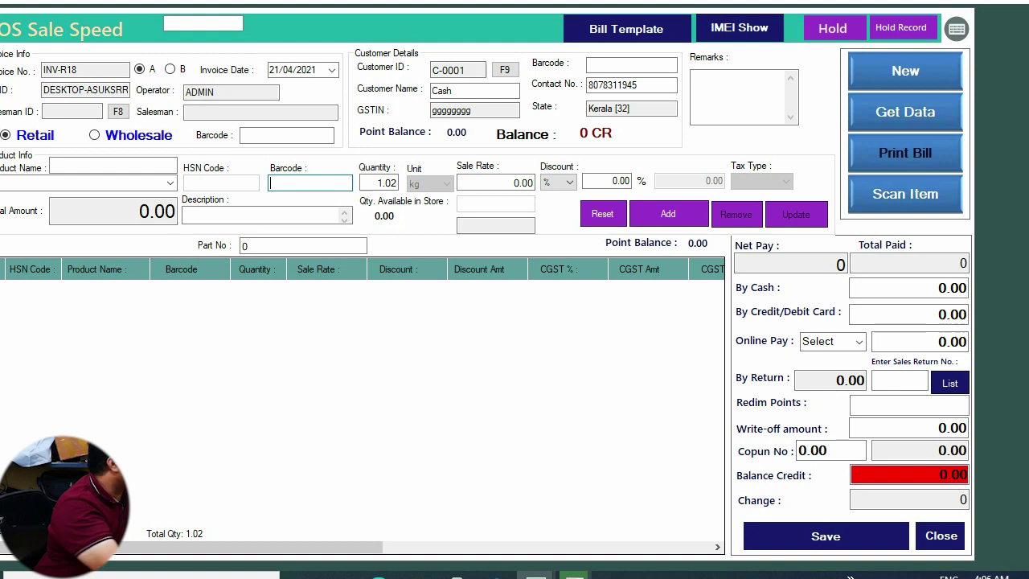
Step: Add BISKET, barcode 0110, to the new bill using the quantity read from the weighing scale
{"action": "left_click", "coordinate": [170, 183]}
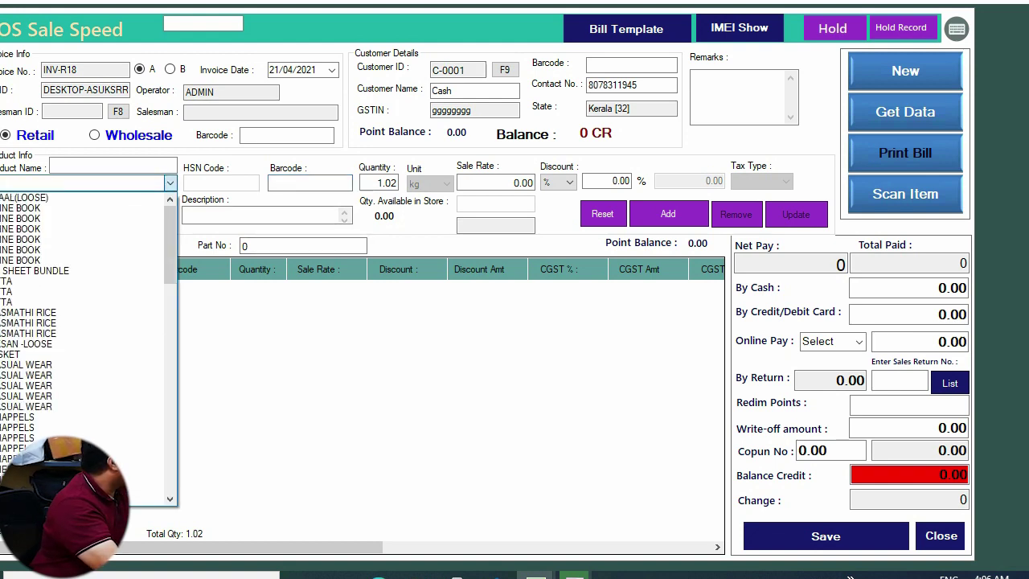
{"action": "type", "text": "b"}
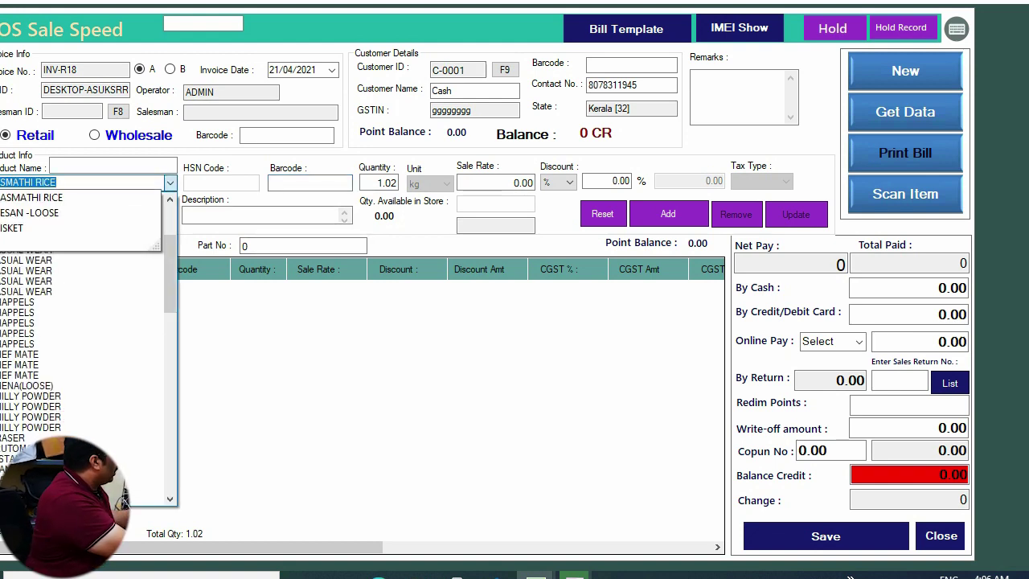
{"action": "key", "text": "Down"}
{"action": "key", "text": "Down"}
{"action": "key", "text": "Down"}
{"action": "key", "text": "Return"}
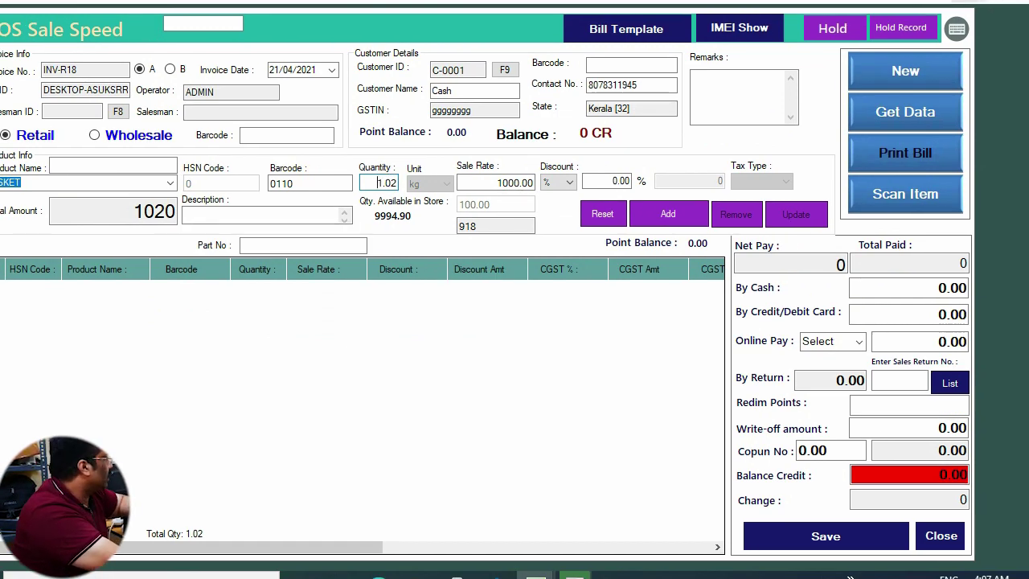
{"action": "key", "text": "Return"}
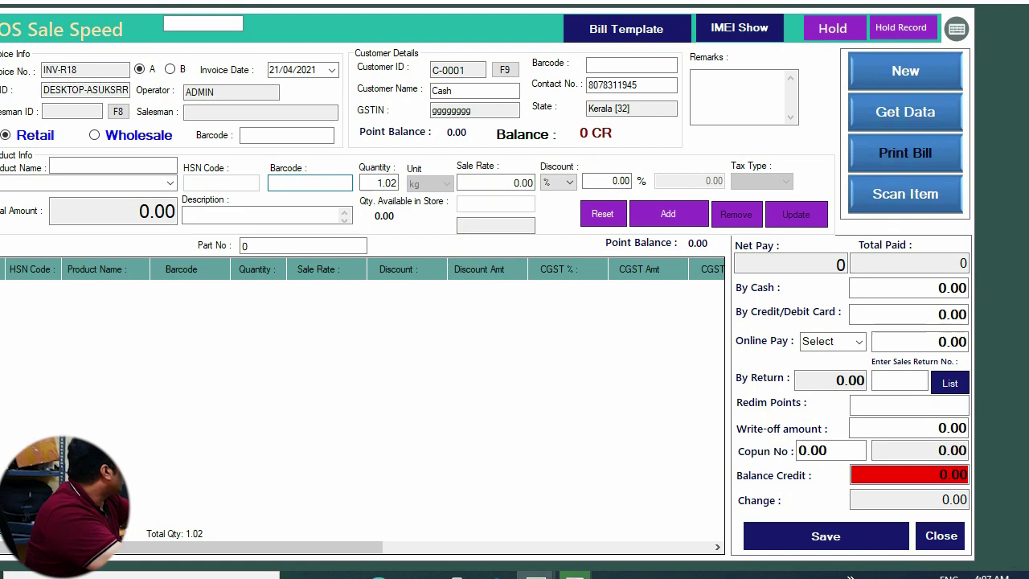
{"action": "type", "text": "0110"}
{"action": "key", "text": "Return"}
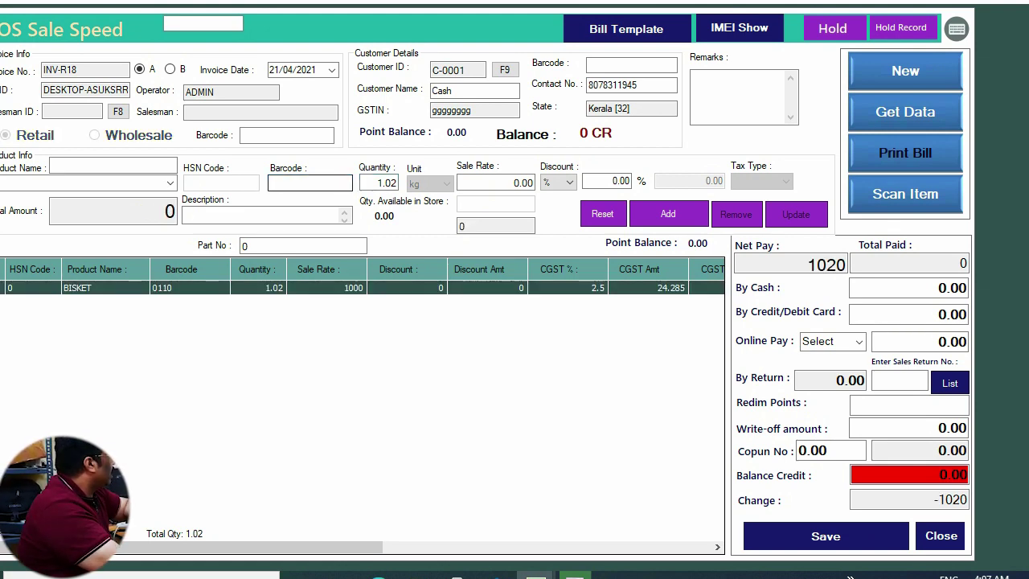
Step: Open the cash payment amount of the new BISKET bill for editing
{"action": "left_click", "coordinate": [908, 288]}
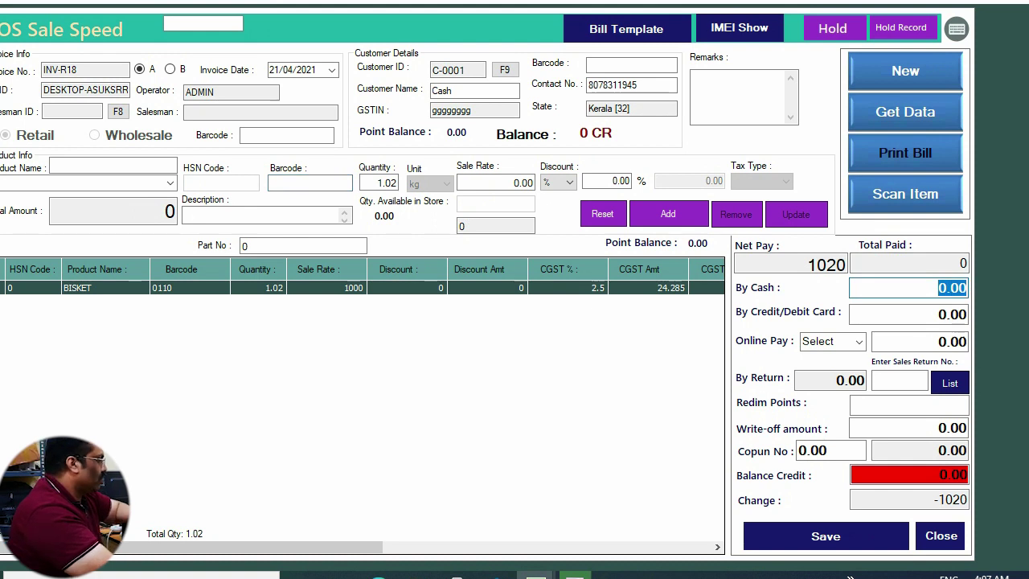